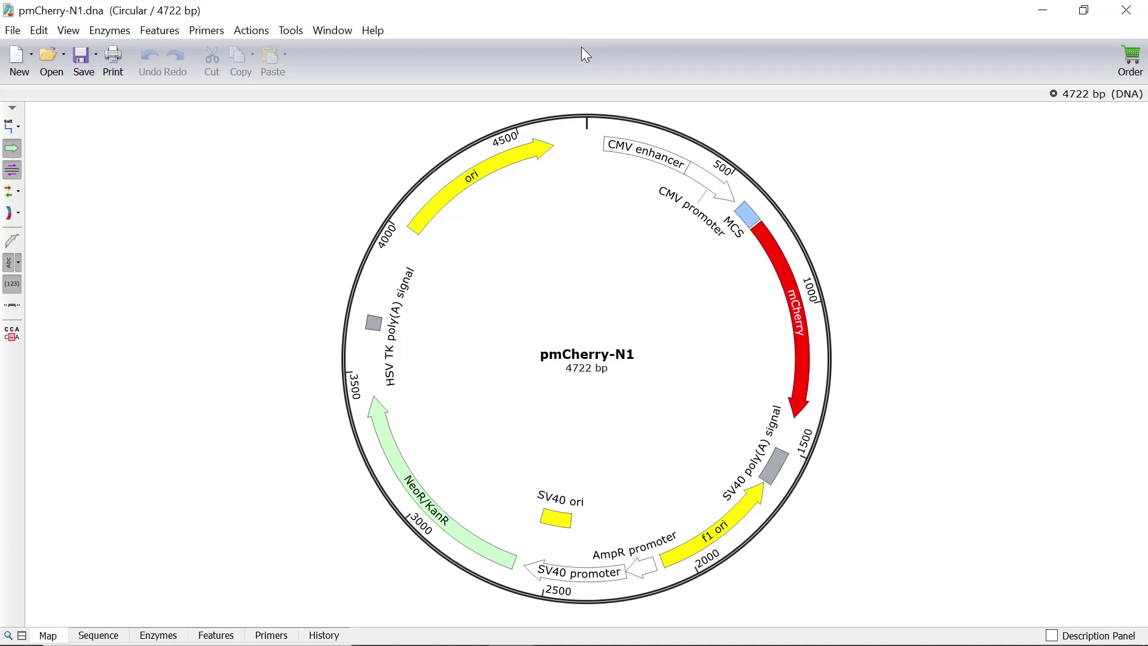
Launch TOPO® TA Cloning from the Actions menu with pmCherry-N1.dna as the PCR template.
click(261, 31)
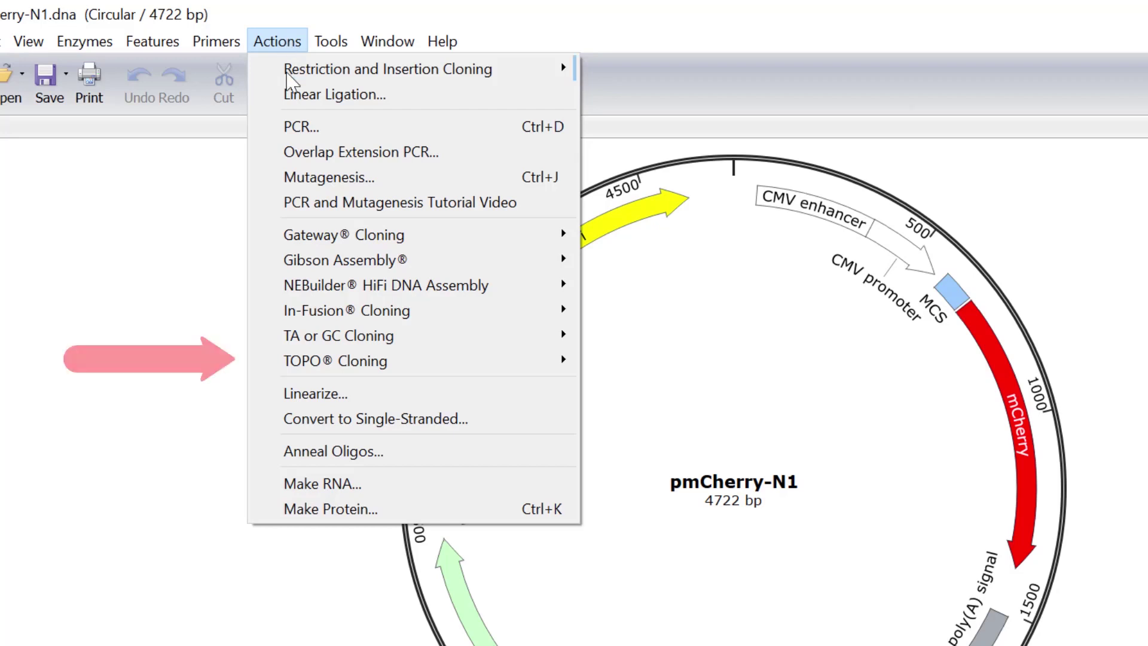
mouse_move(419, 362)
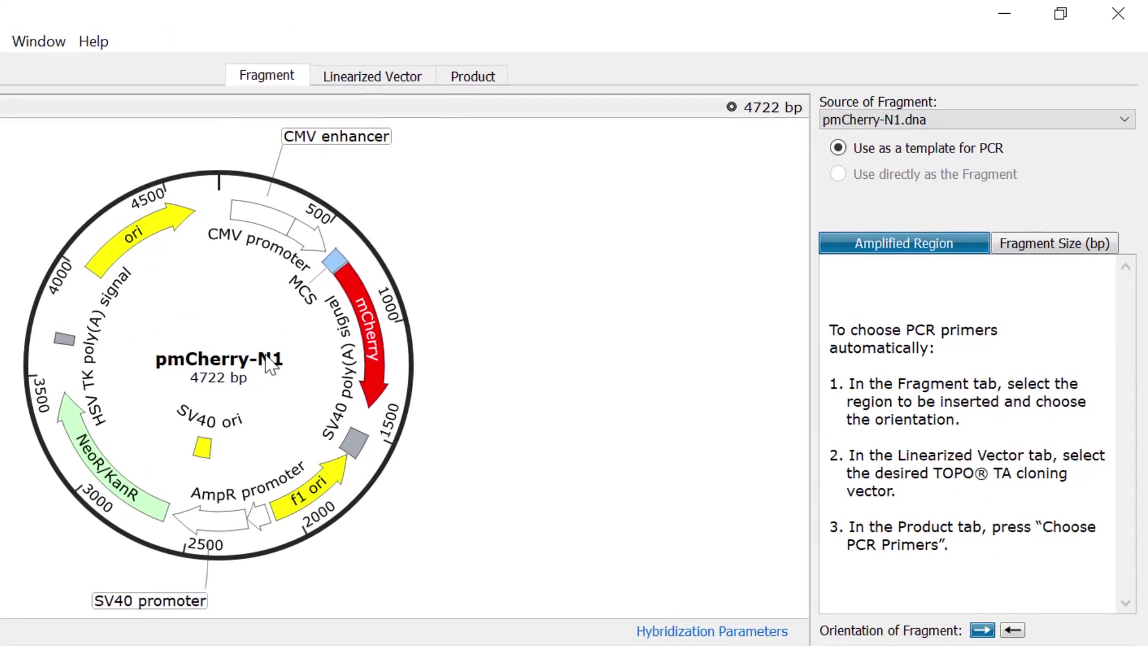
Keep pmCherry-N1.dna as fragment source and select the mCherry feature (679..1389, 711 bp) to amplify.
click(948, 119)
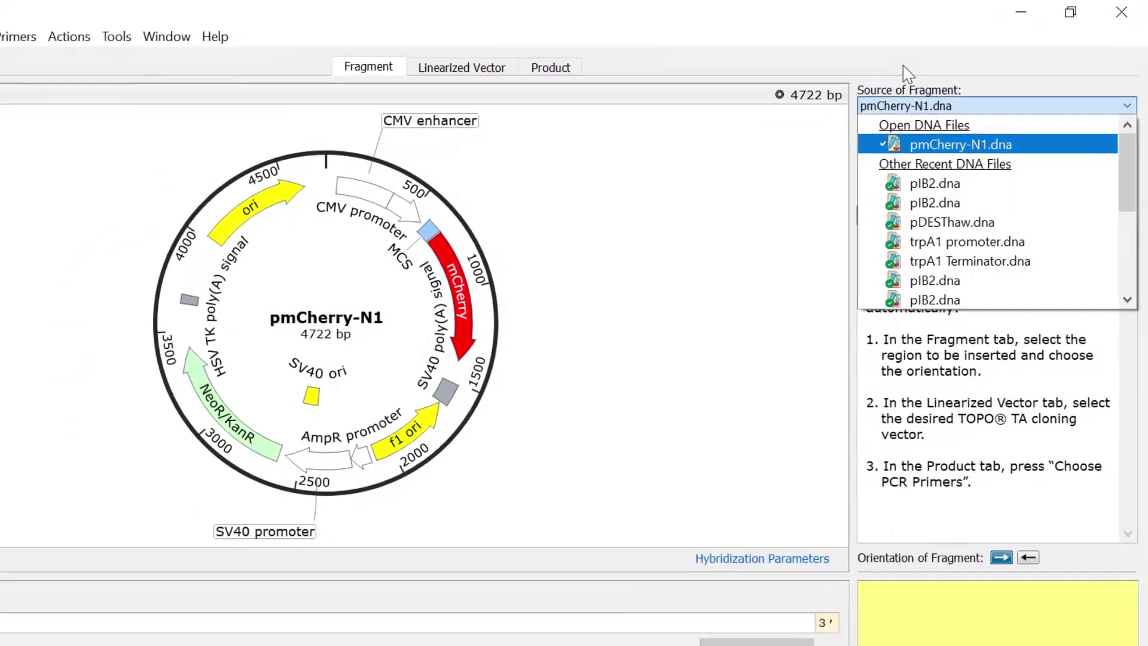
click(861, 66)
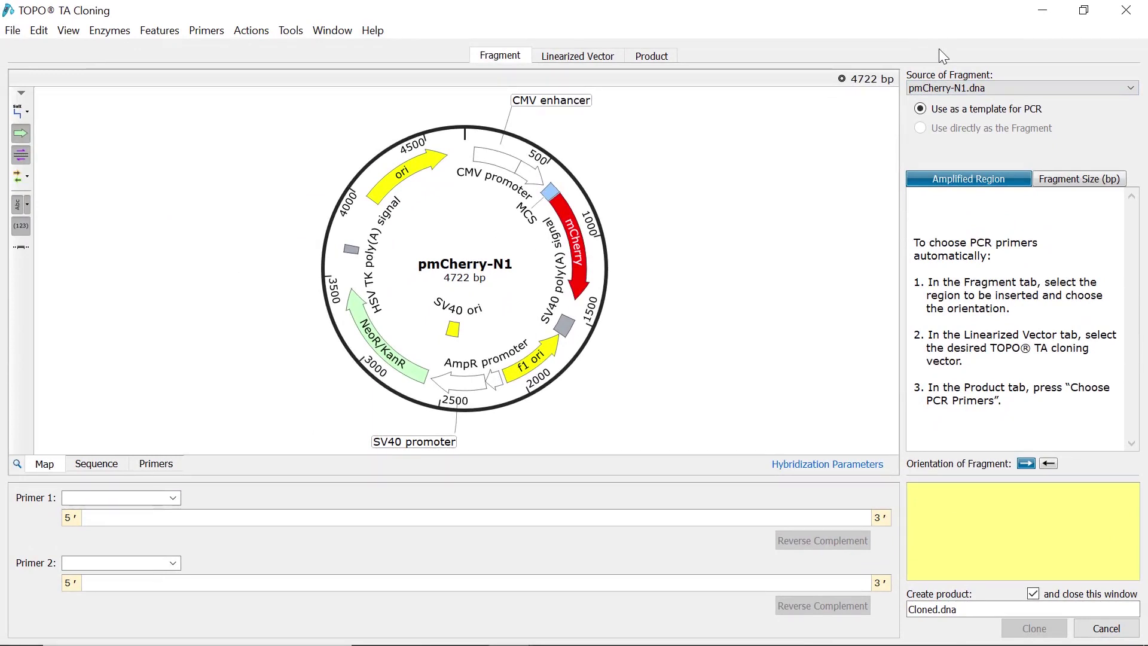
click(101, 463)
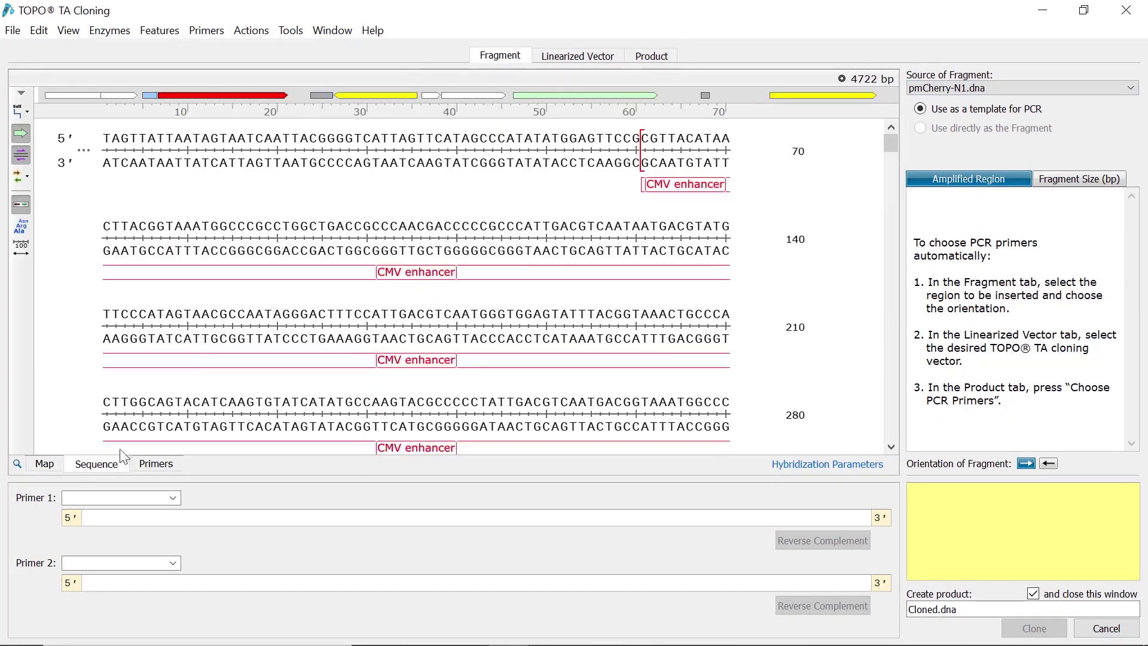
drag(245, 214, 630, 217)
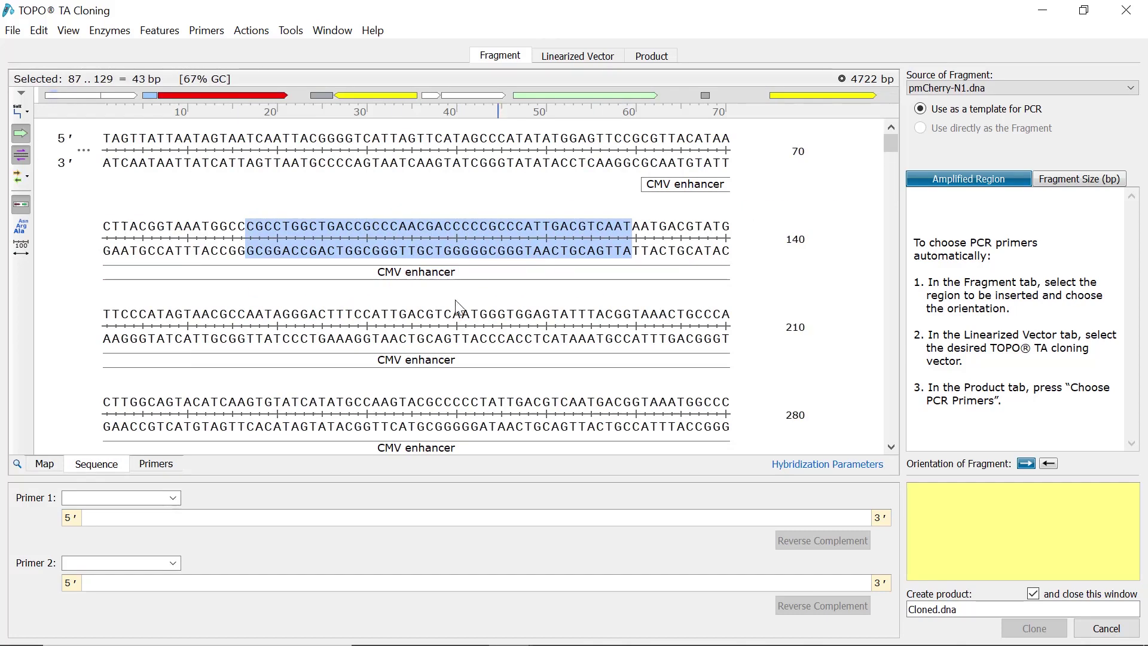
click(54, 465)
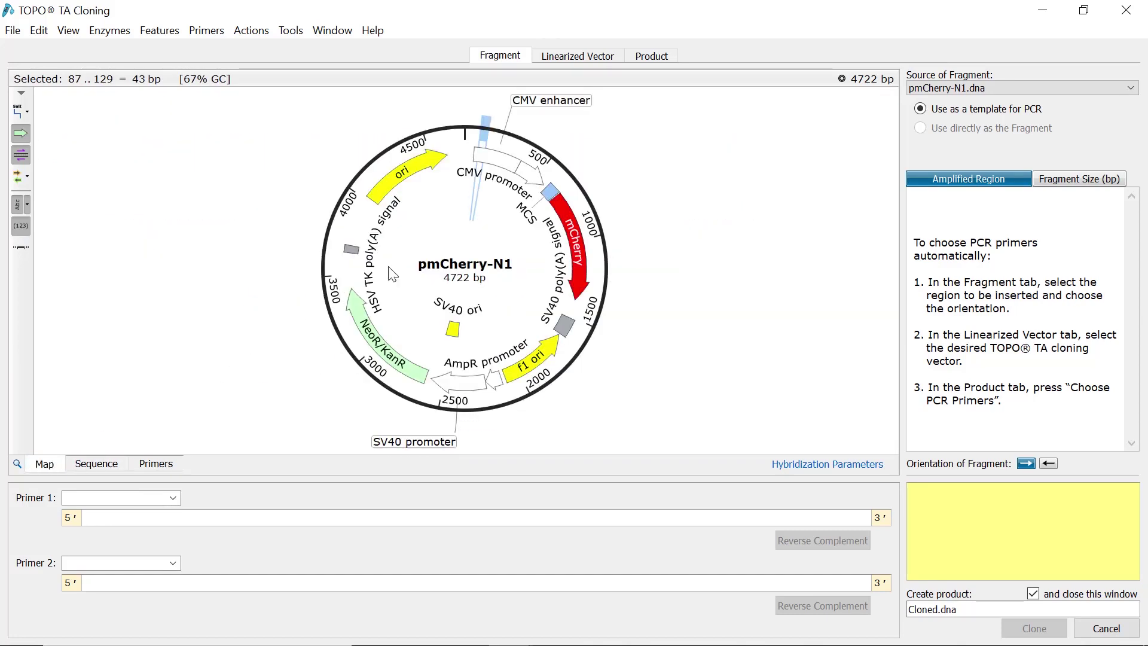
click(559, 214)
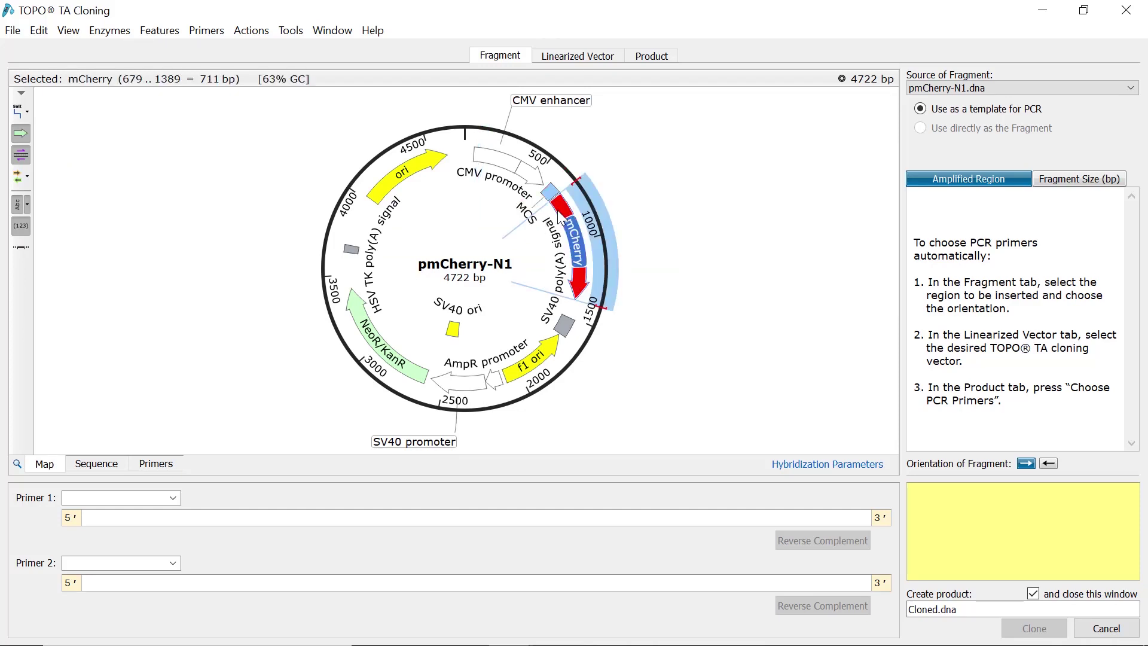
Pick the commercial pCR®2.1-TOPO® vector (3930 bp) as the linearized vector.
click(612, 55)
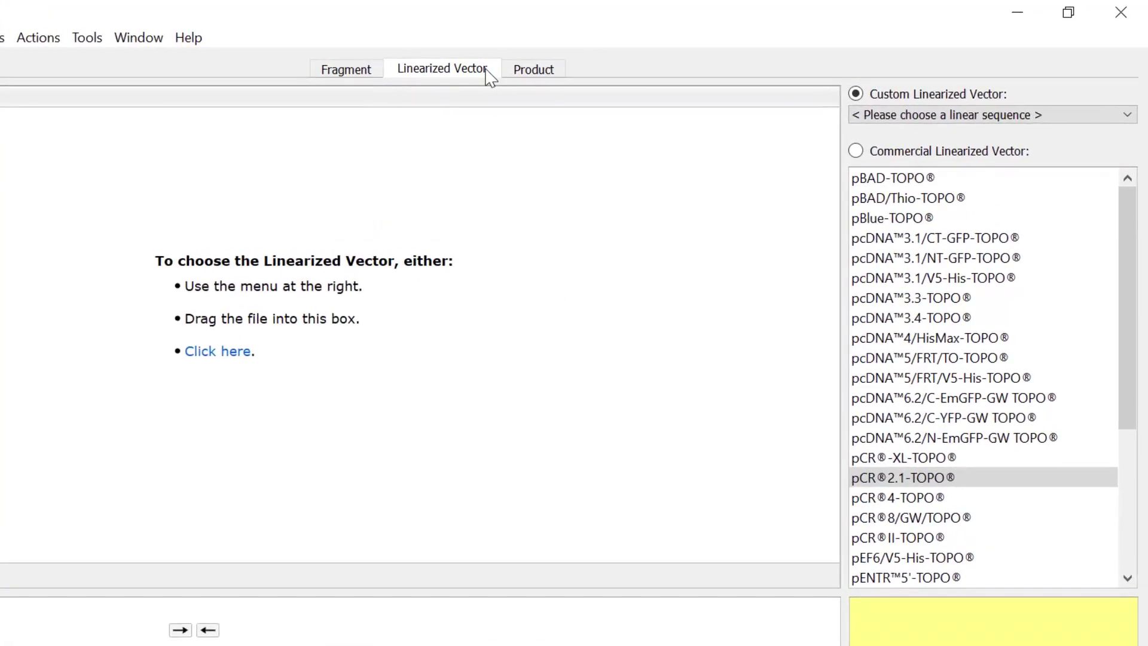
click(934, 115)
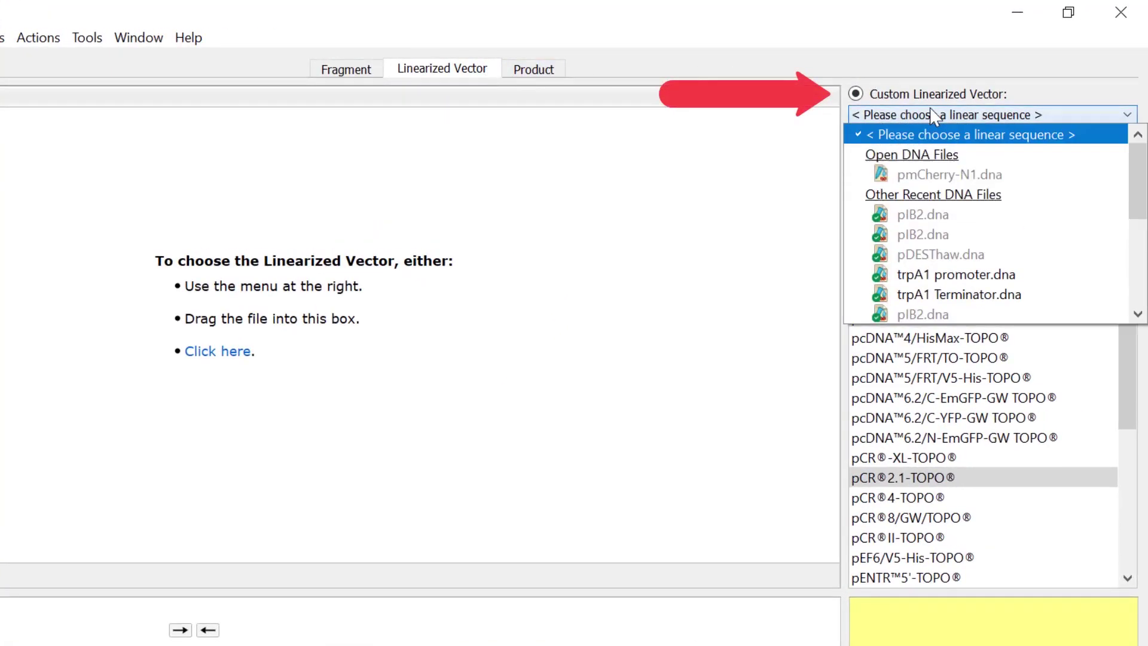
click(934, 115)
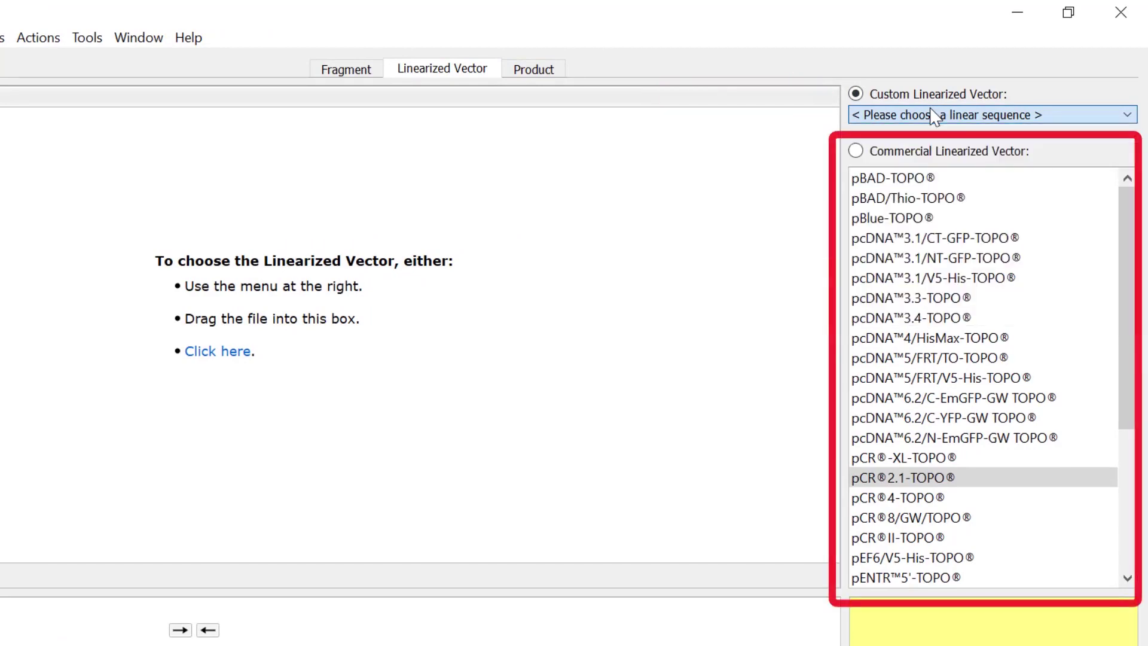
click(957, 478)
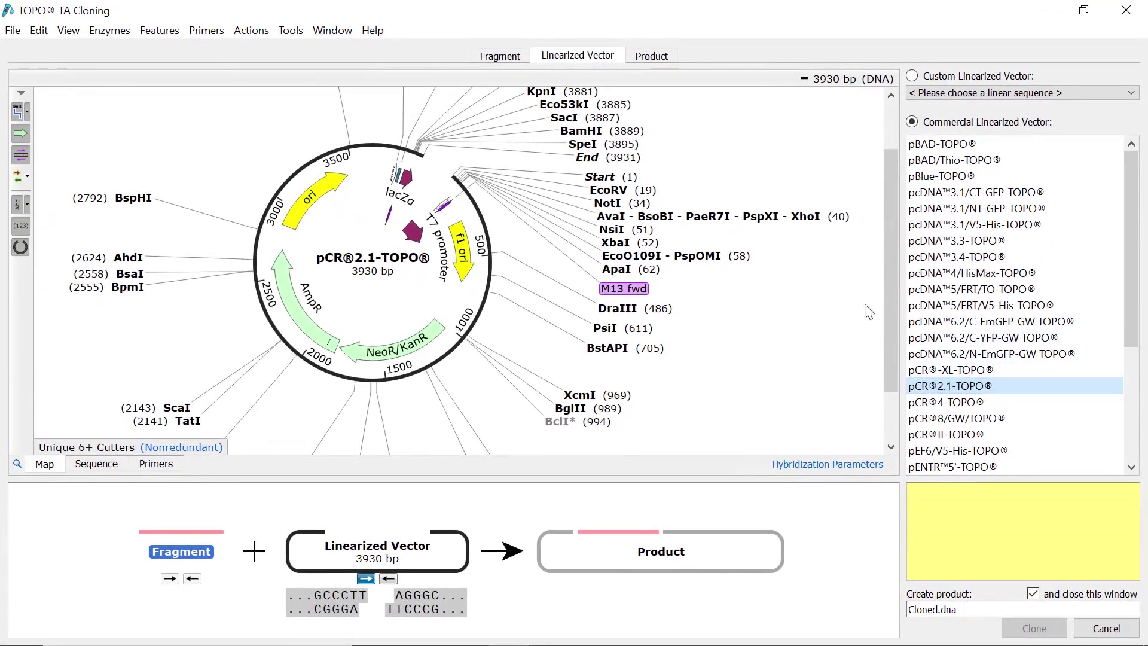
Design PCR primers for the mCherry insert with a 60 °C target Tm.
click(672, 56)
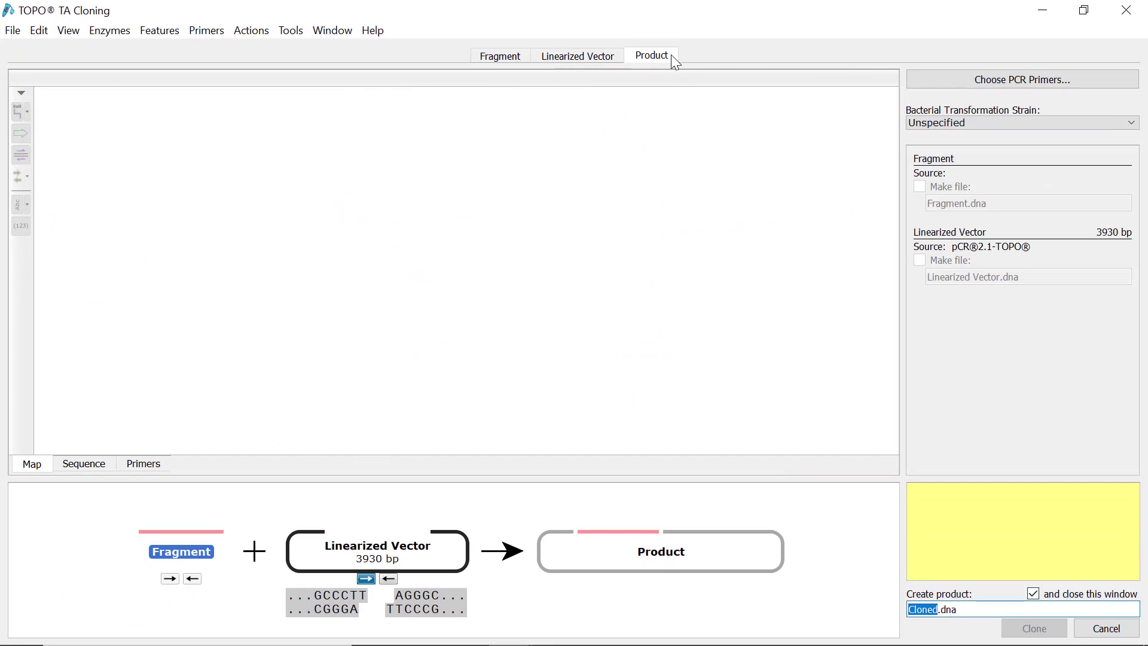
click(943, 87)
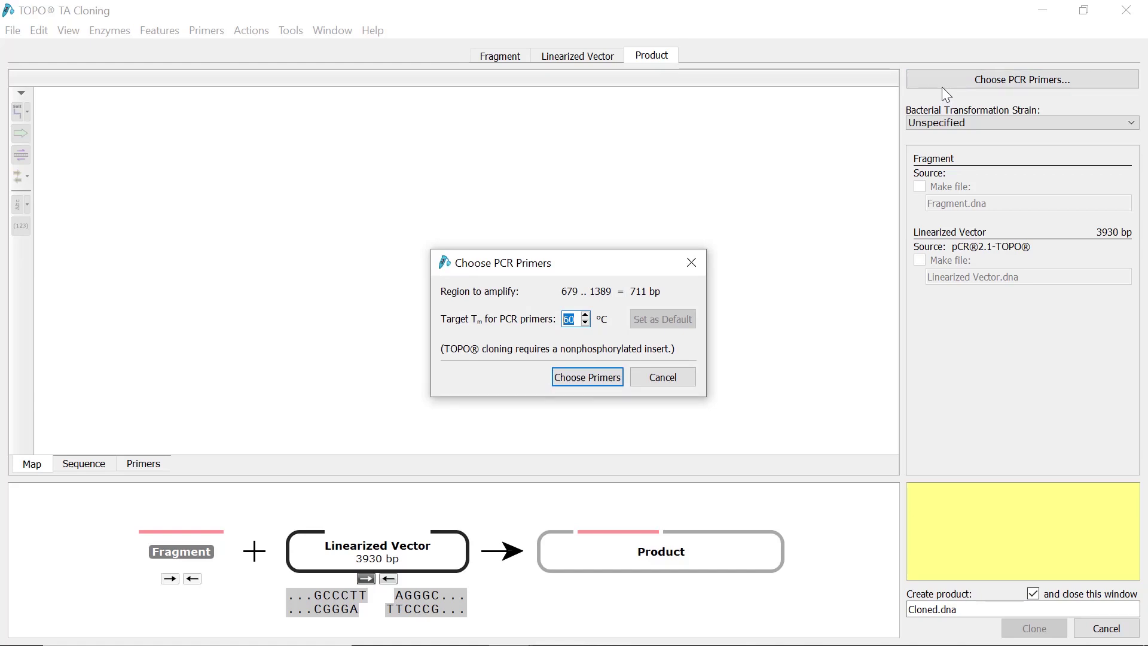
click(609, 376)
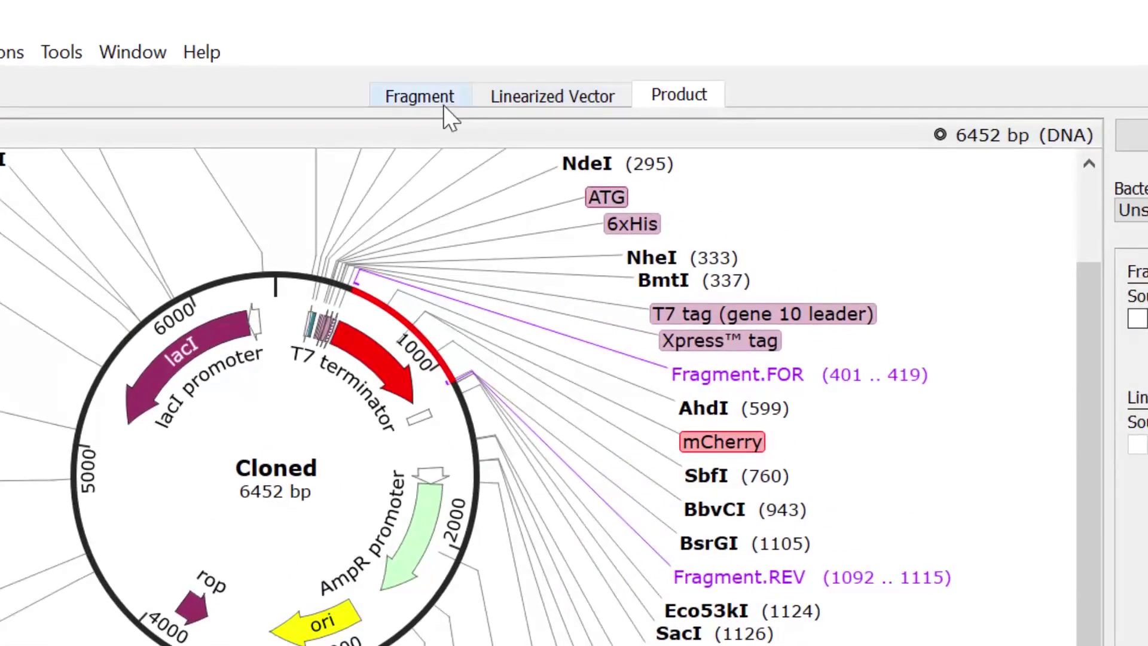
Go back to the Fragment setup of the blunt TOPO cloning into pCR-XL-2-TOPO™.
click(443, 105)
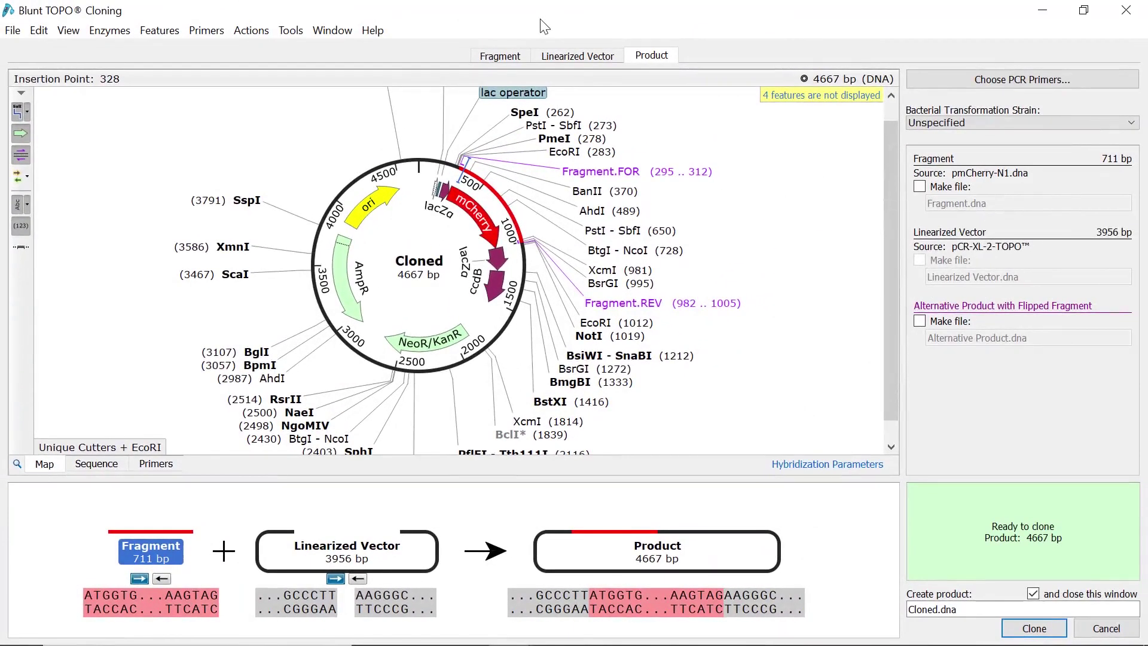
click(106, 467)
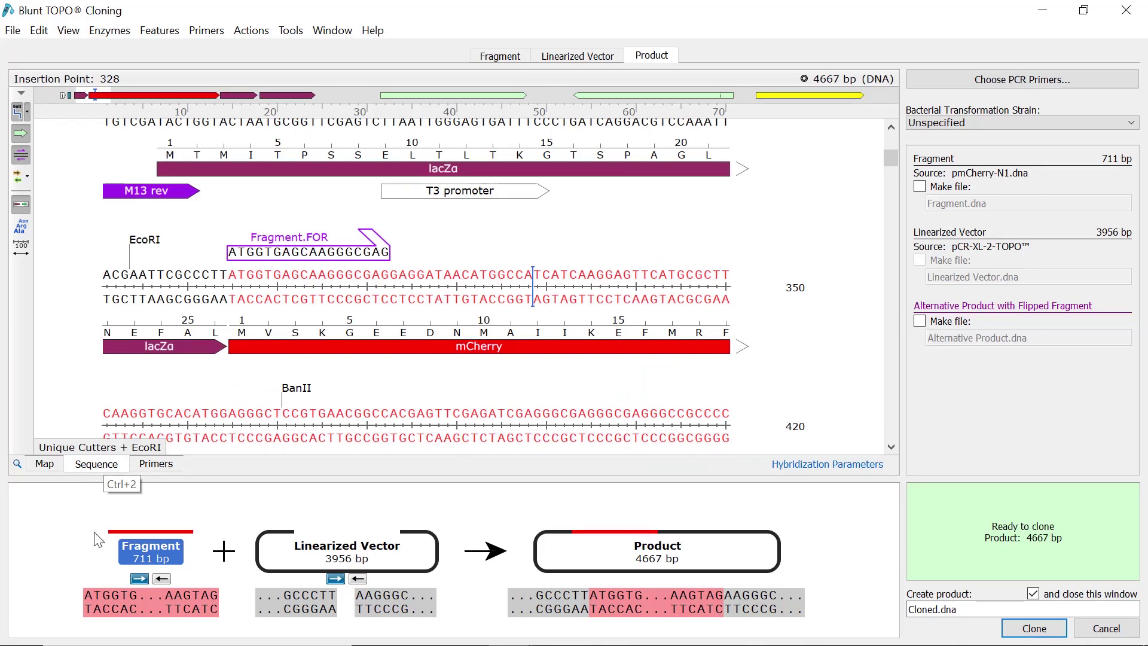
click(162, 579)
click(142, 579)
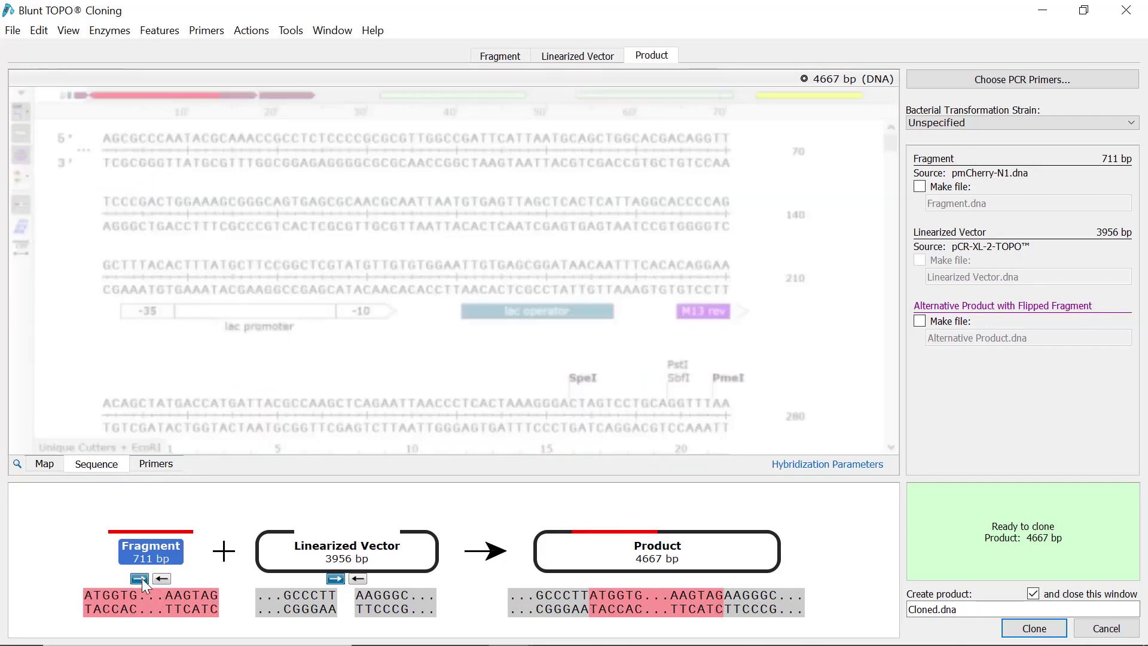
scroll(281, 347, down, 3)
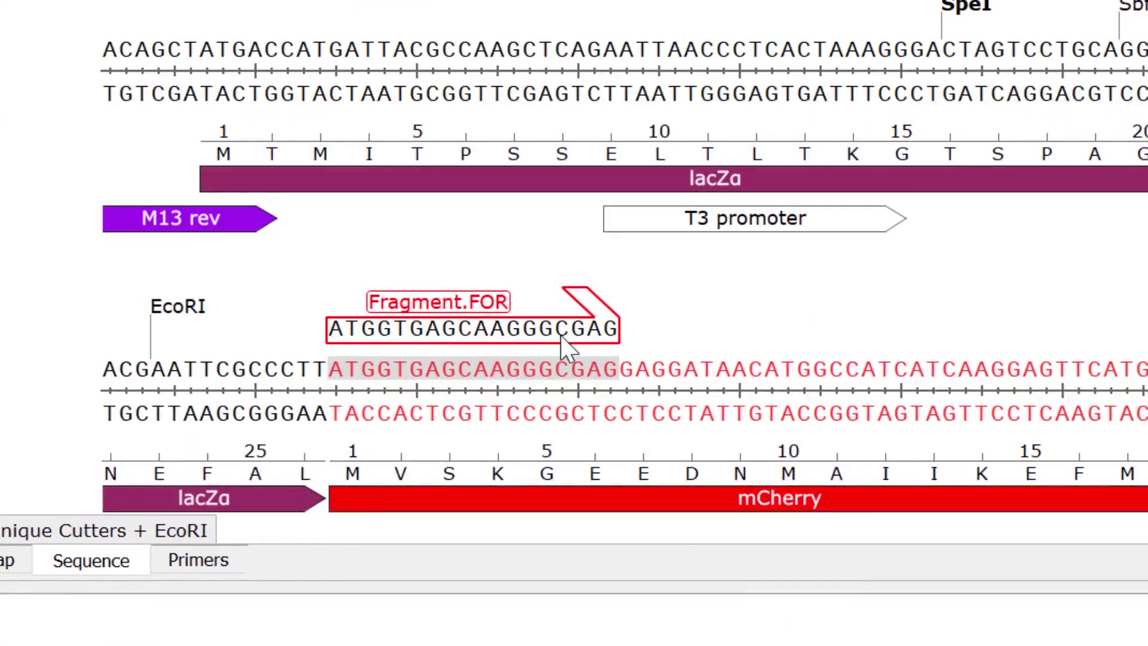
mouse_move(620, 334)
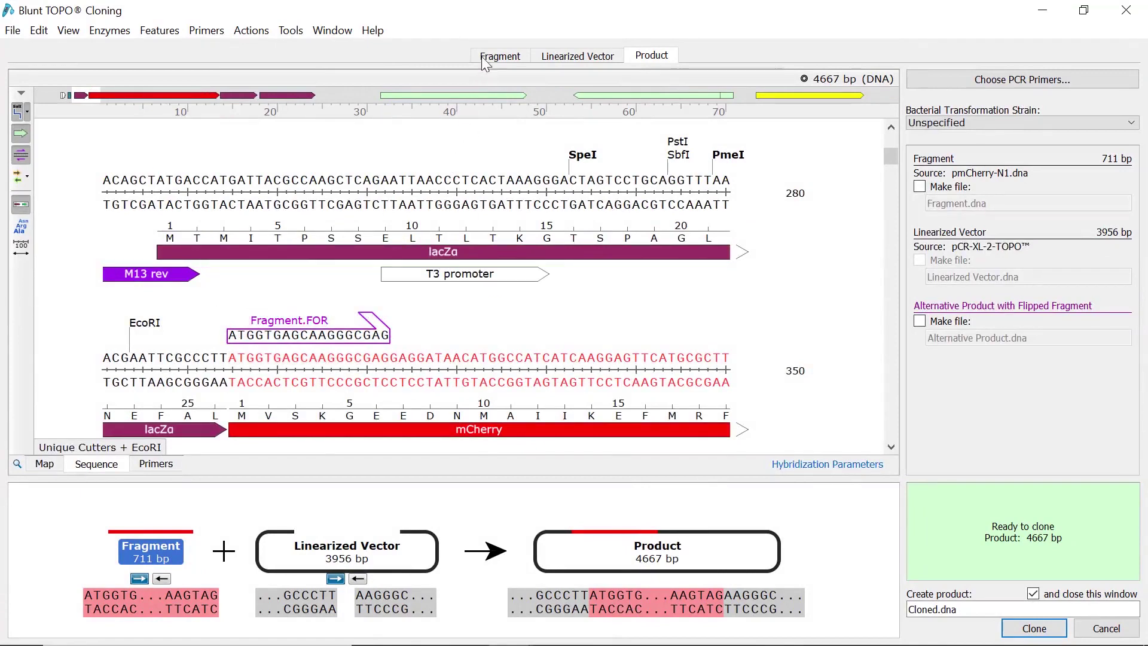
Change the Primer 1 name from Fragment.FOR to 'Forward', keeping its 18-mer sequence intact.
click(495, 54)
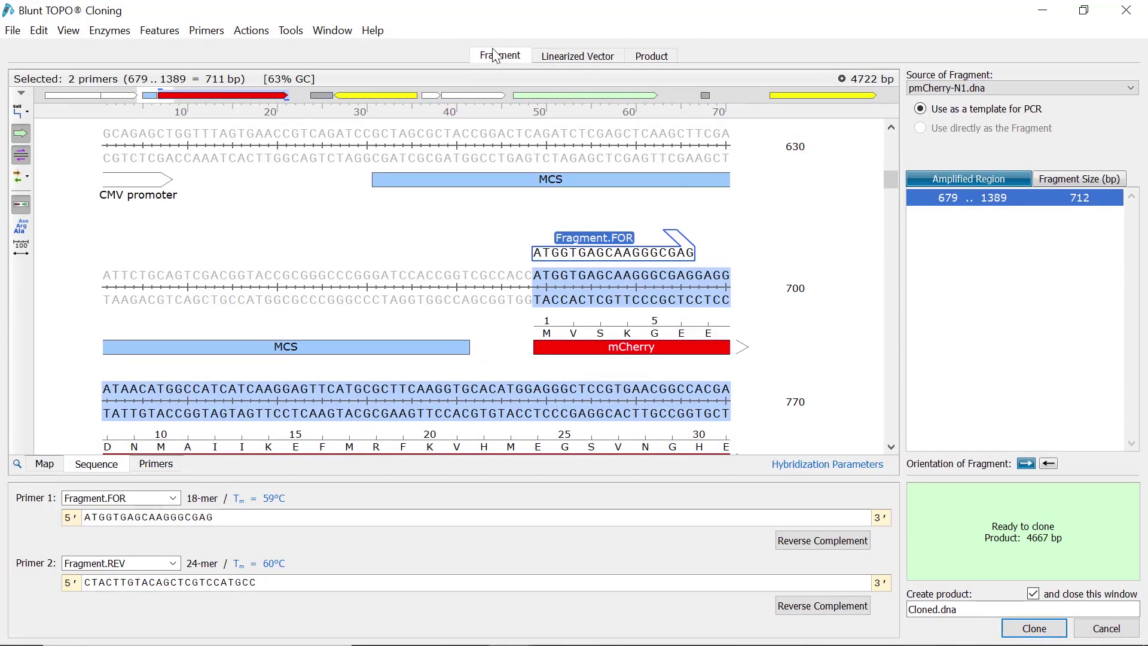
click(87, 517)
text(T)
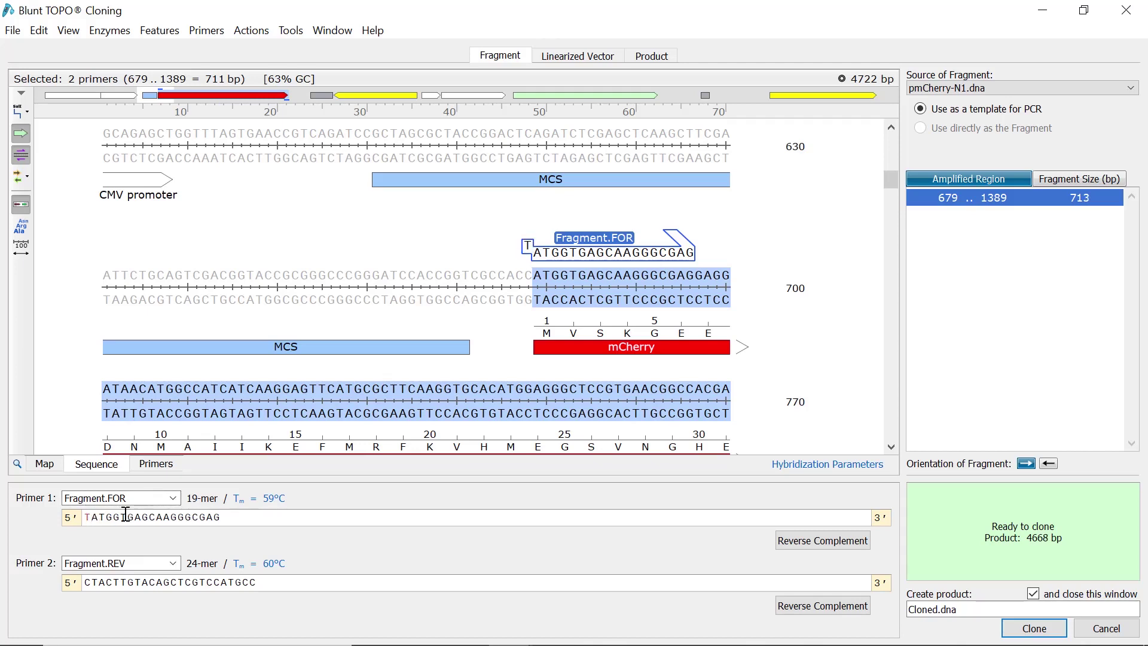
key(BackSpace)
click(119, 499)
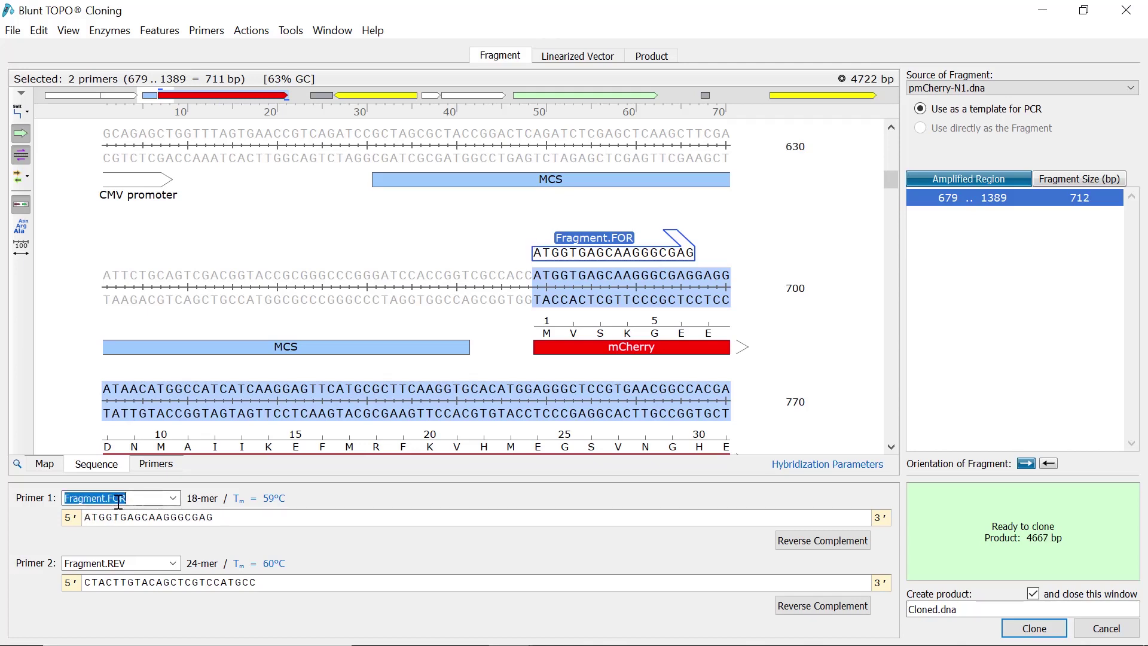
text(Forward)
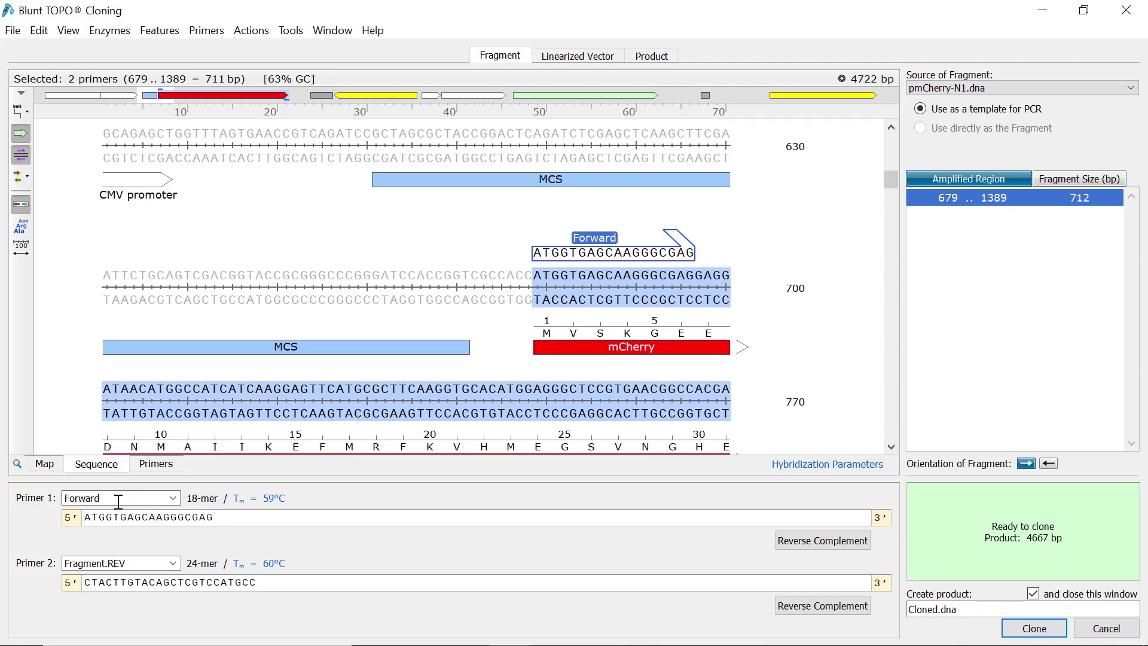
Enable Make file for both the fragment and the flipped-fragment alternative product.
click(639, 58)
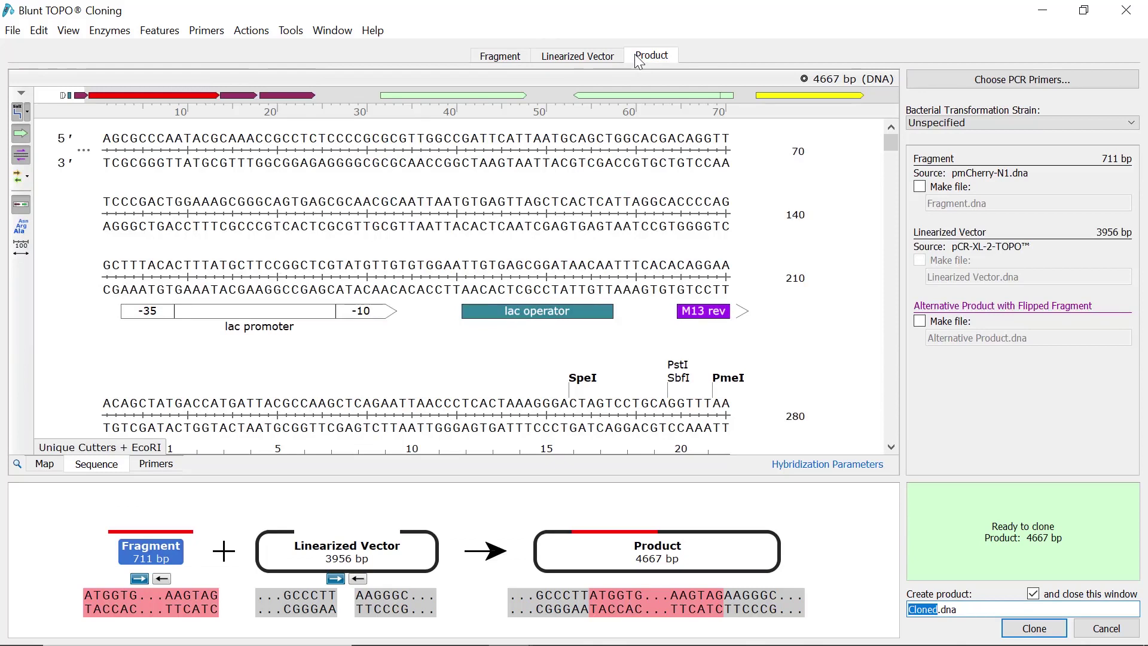
click(919, 187)
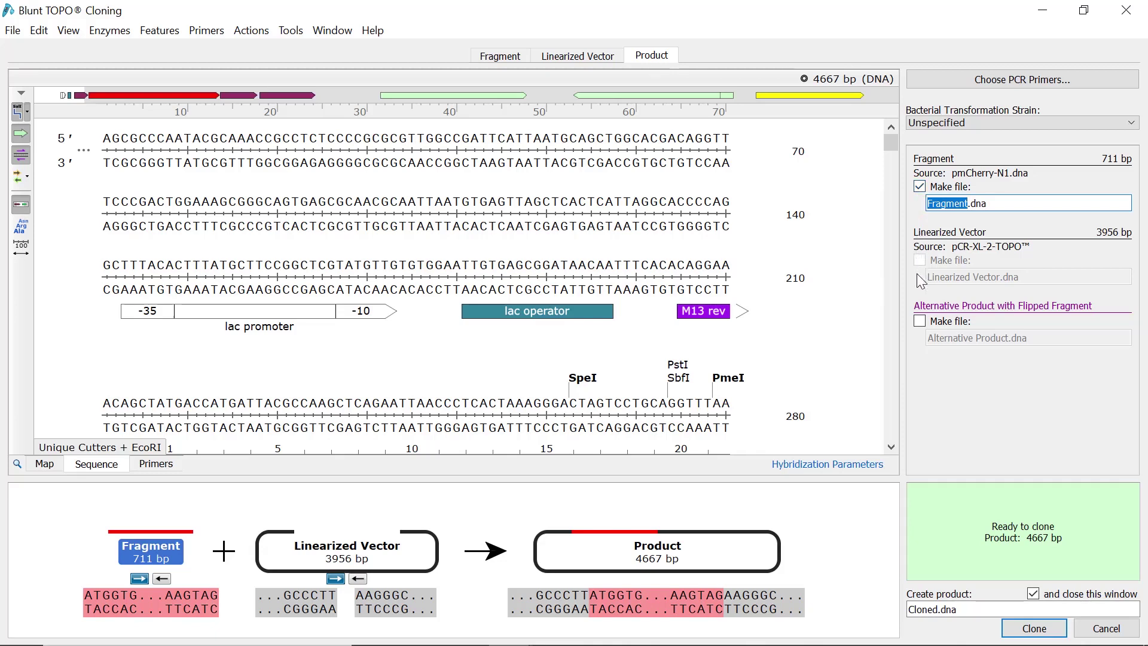
click(919, 321)
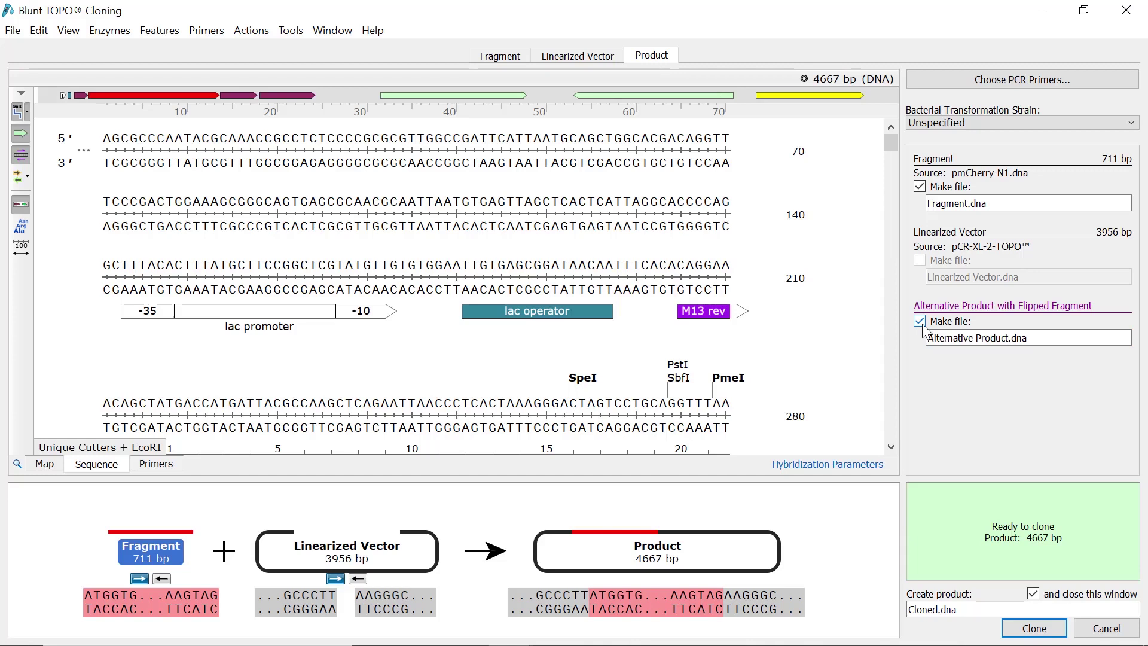
Name the product 'TOPO Cloned Product.dna' and run the cloning.
double_click(935, 609)
text(TOPO Cloned Product)
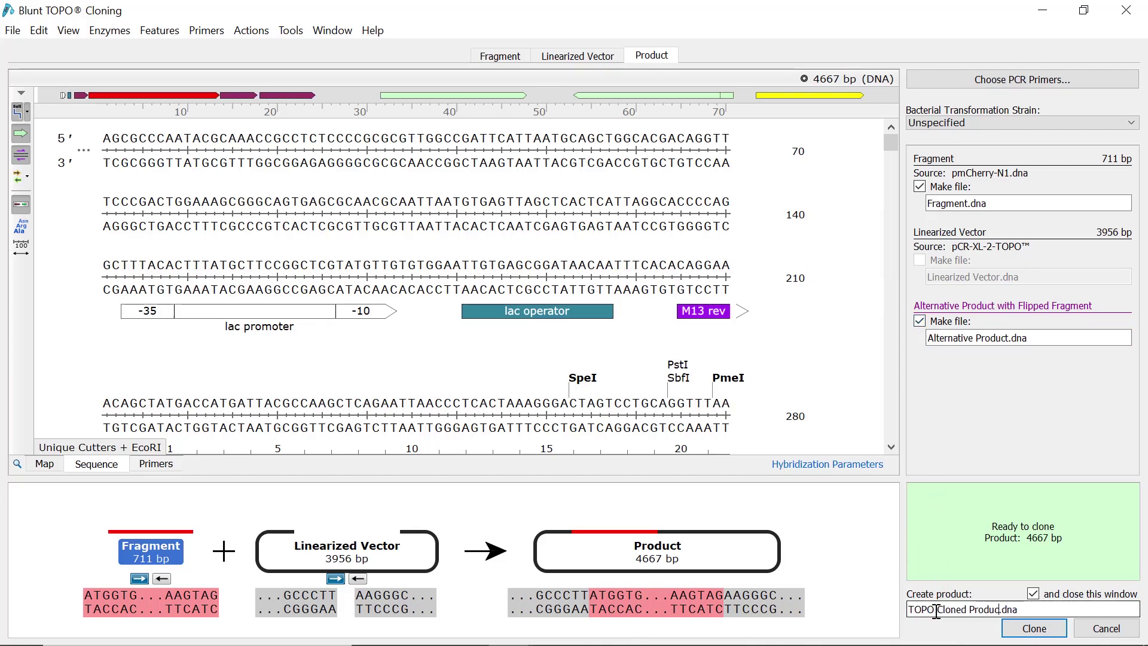
click(1011, 627)
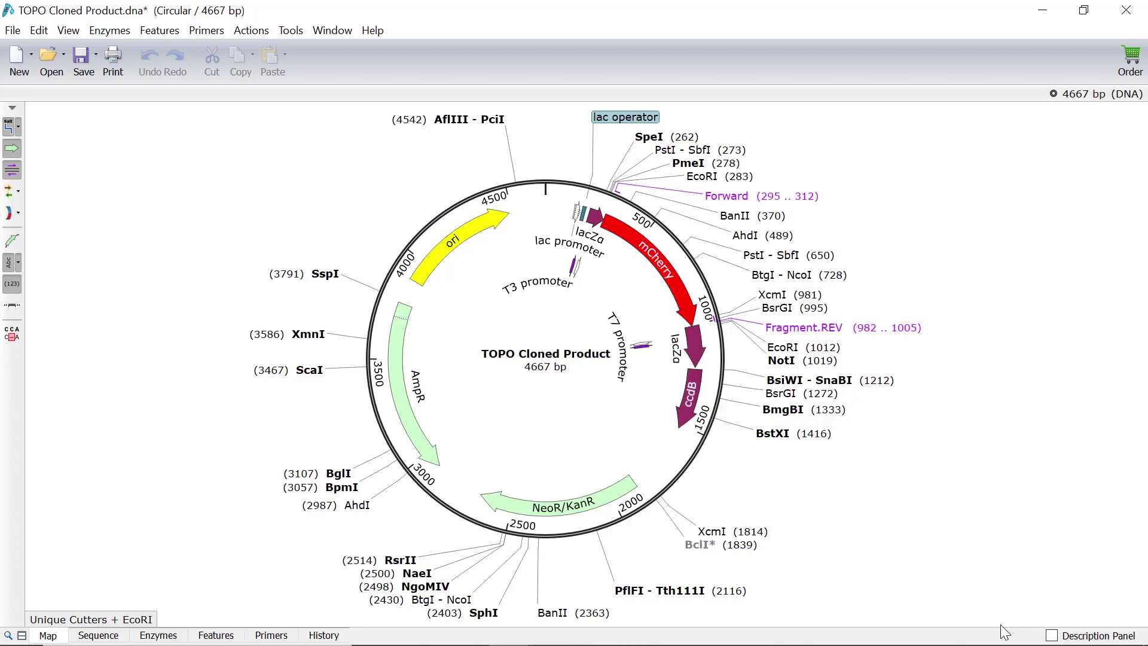
Set up Export Primer Data from the Primers list to add % GC and Molecular weight.
click(280, 636)
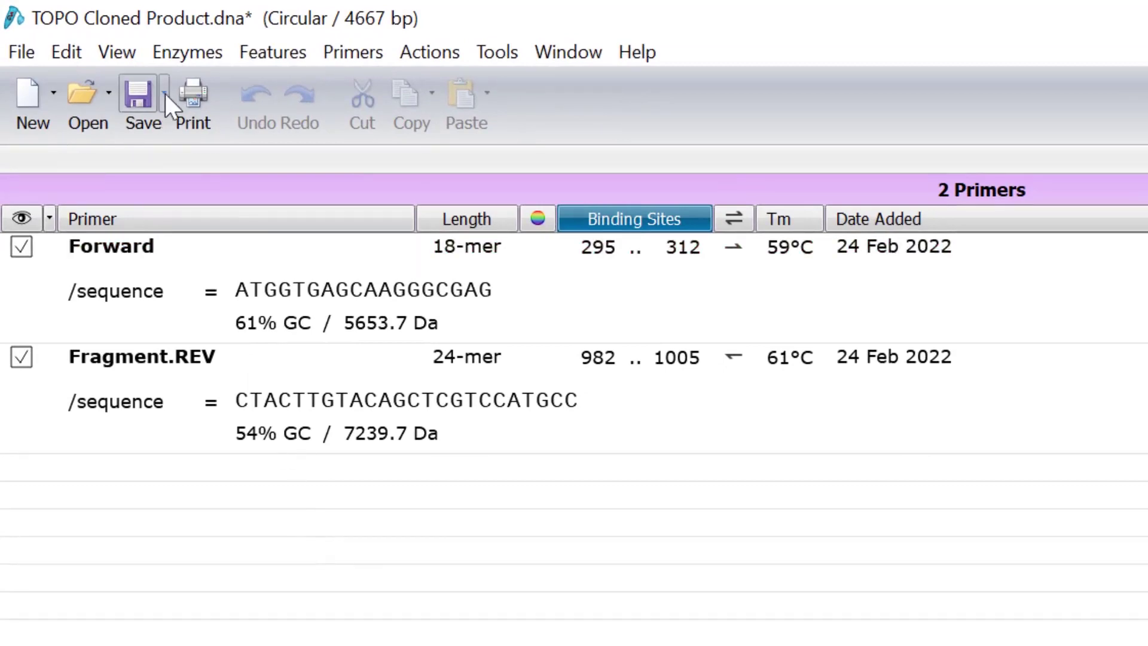
click(165, 94)
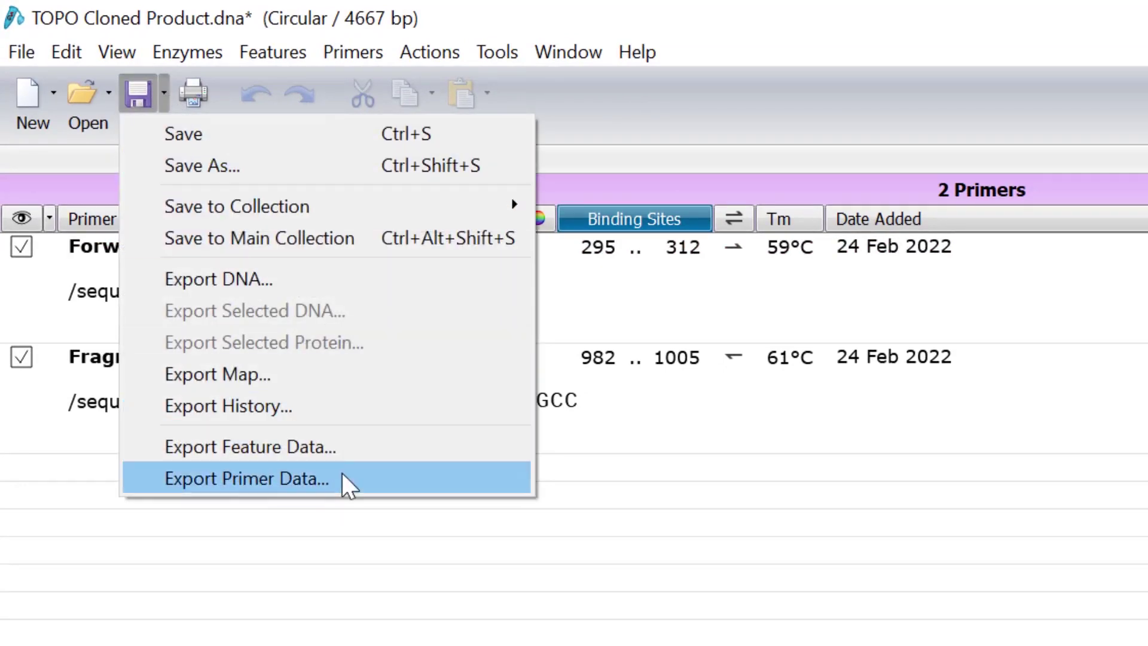
click(338, 476)
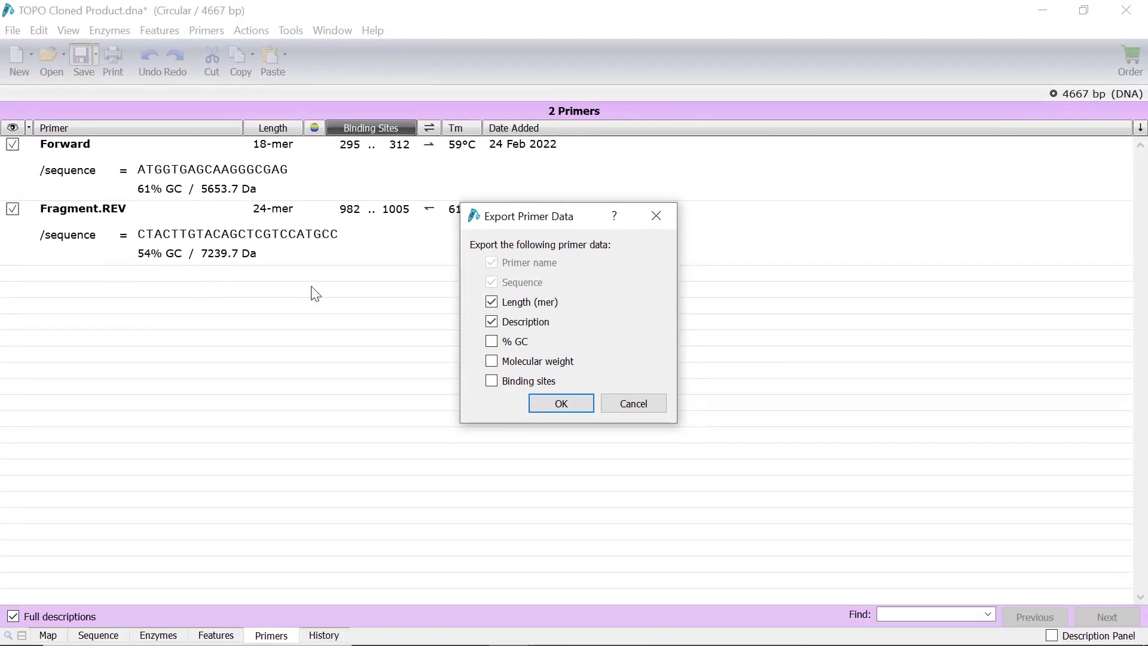
click(494, 362)
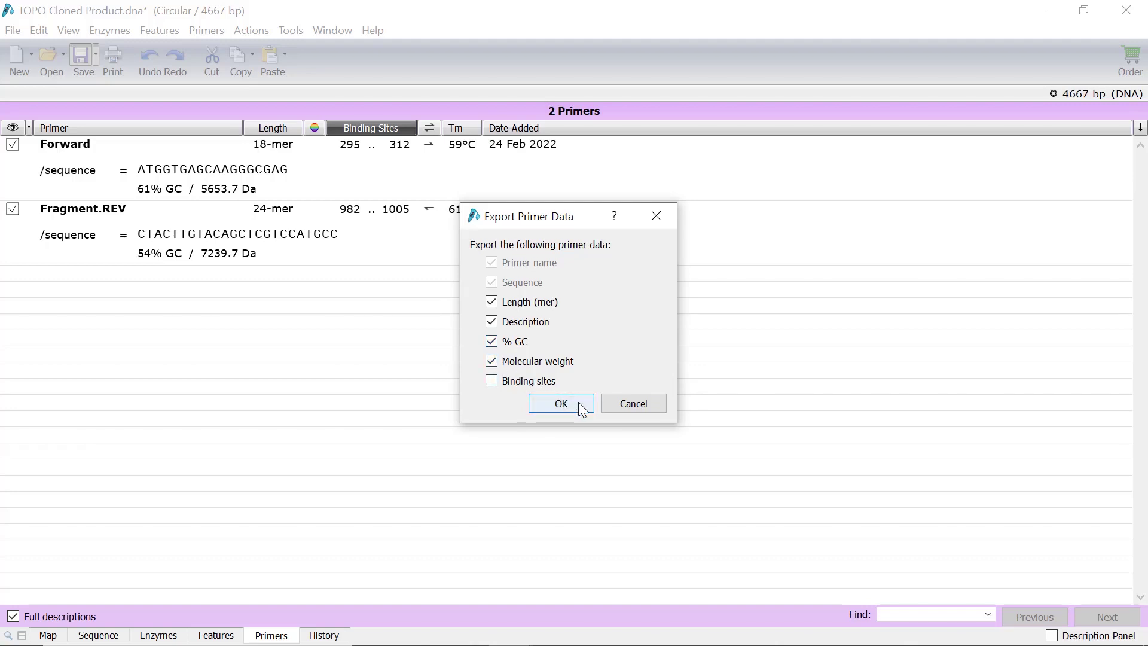